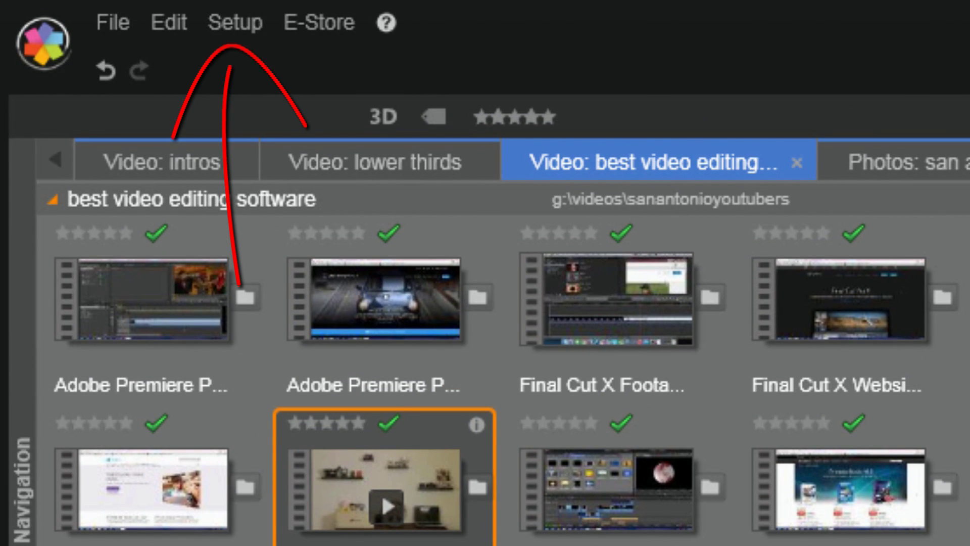
Step: In the Control Panel's project settings, set the video standard for new movie projects to HD 1920x1080/24p
click(238, 25)
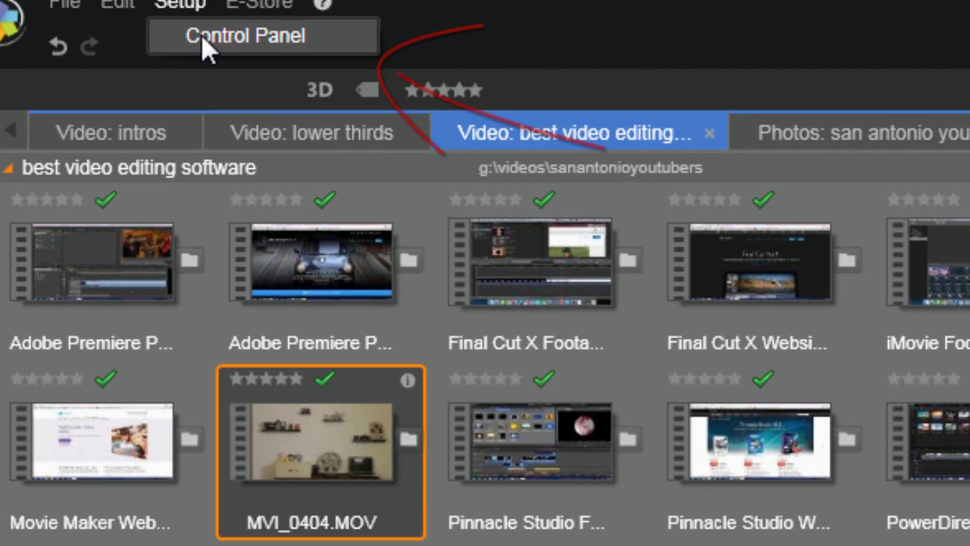
click(204, 38)
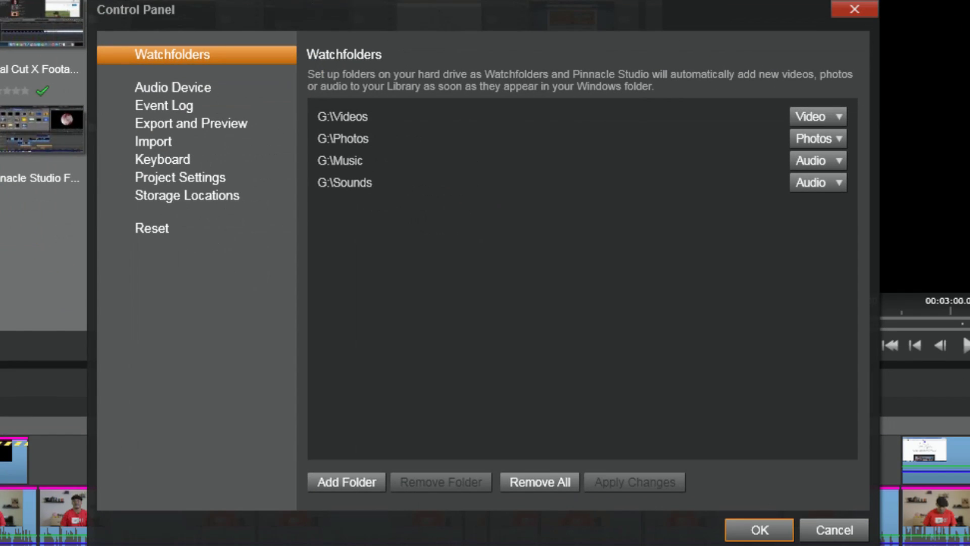
click(214, 175)
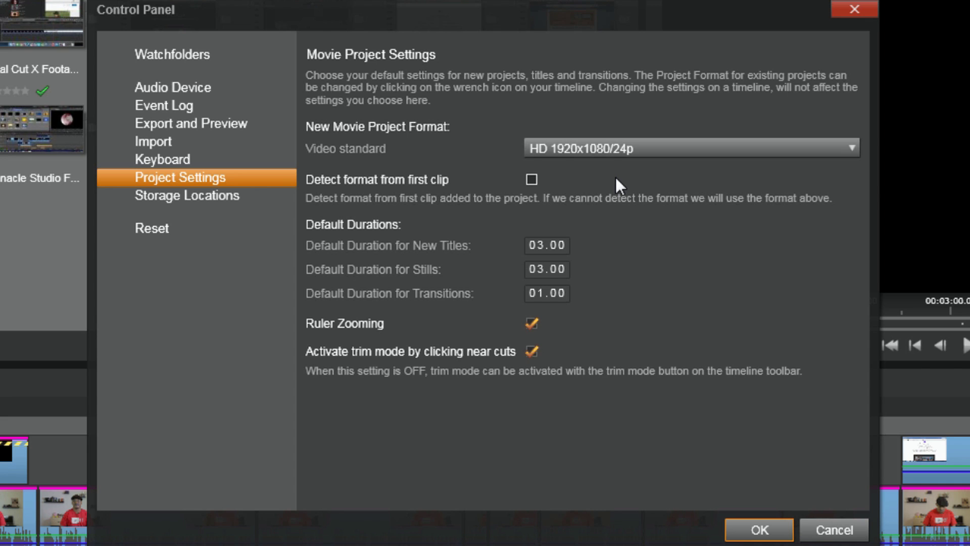
click(800, 151)
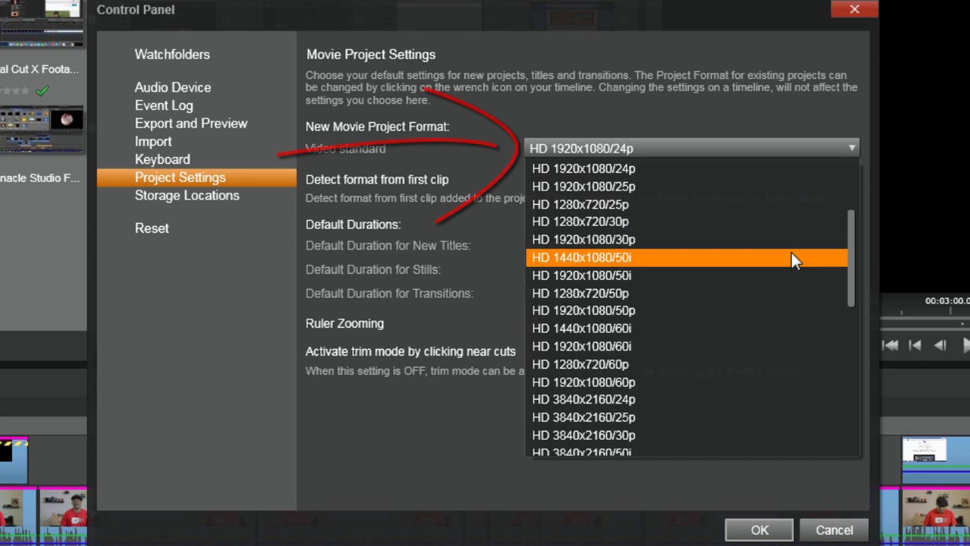
scroll(793, 253, down, 2)
scroll(792, 264, down, 5)
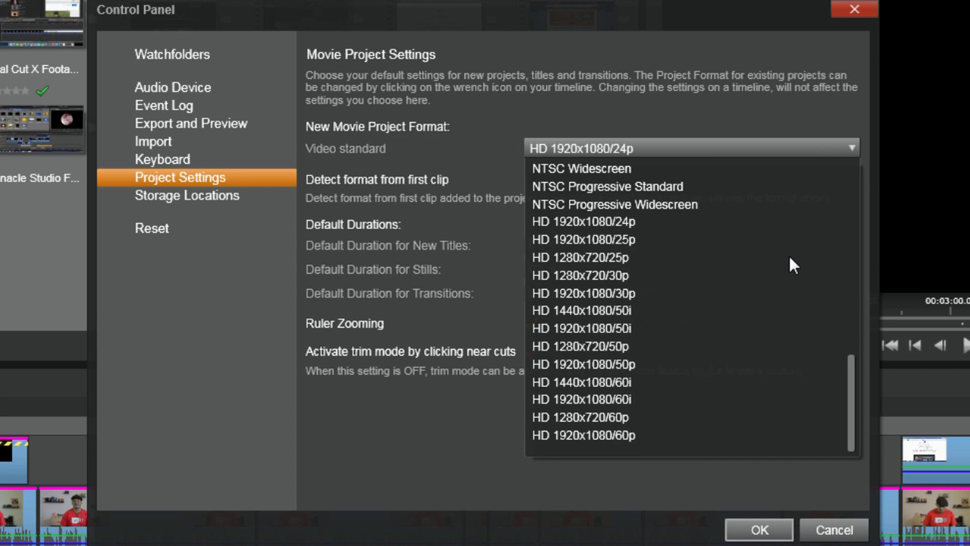
scroll(789, 263, down, 4)
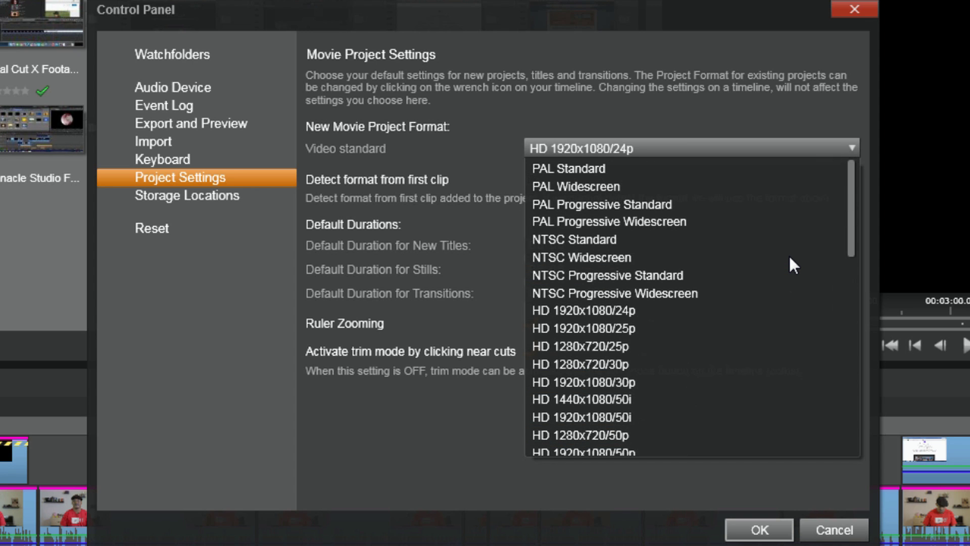
scroll(790, 263, down, 6)
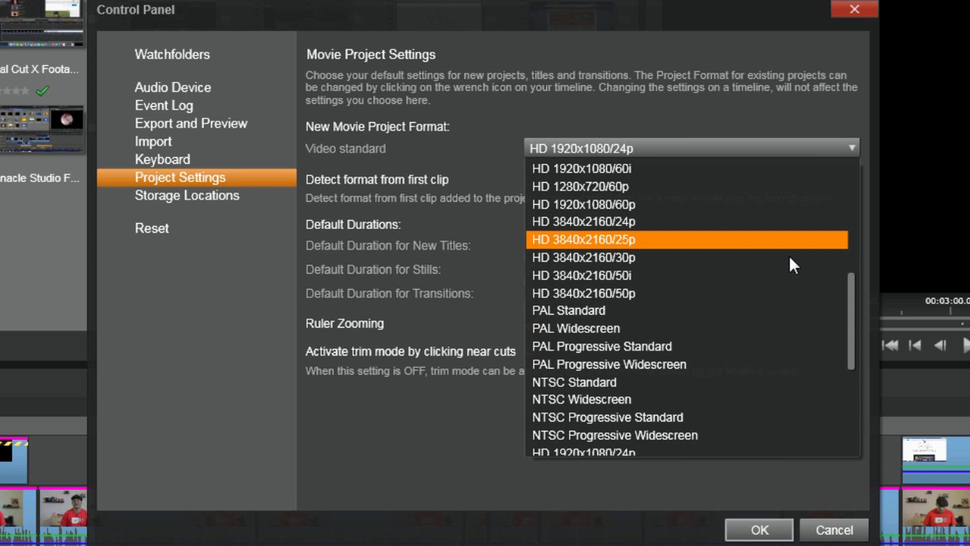
scroll(790, 260, up, 2)
scroll(790, 261, up, 2)
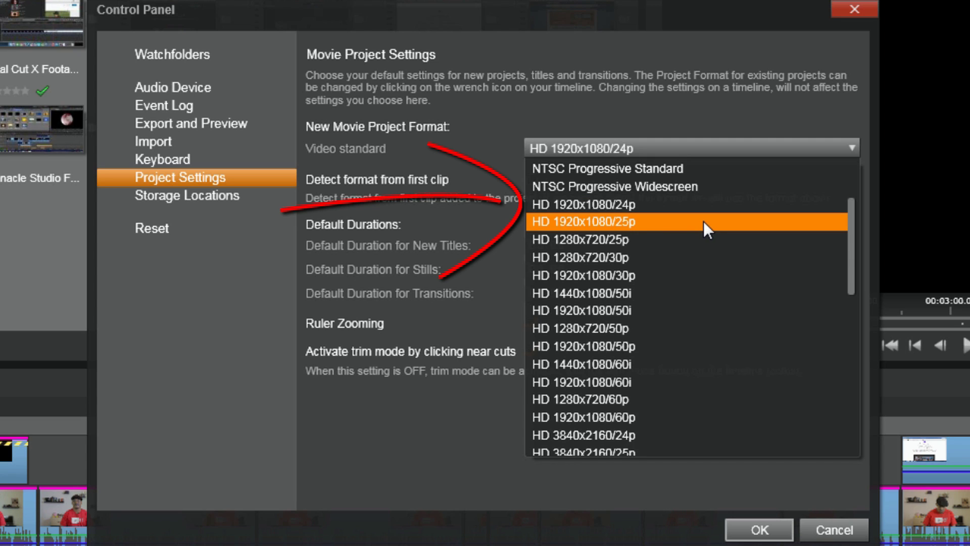
click(659, 205)
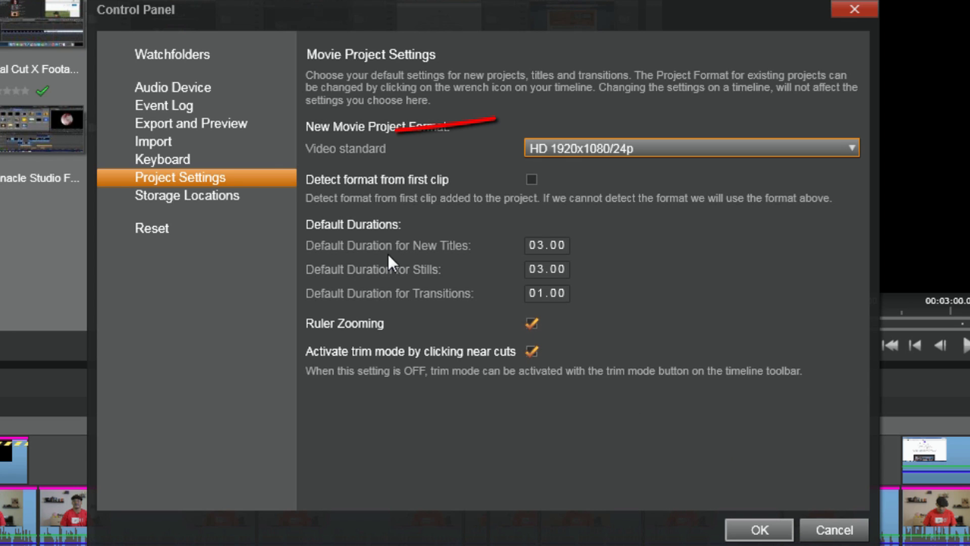
Step: Set the External-Preview Standard to NTSC, return to the project settings and confirm the Control Panel changes
click(213, 122)
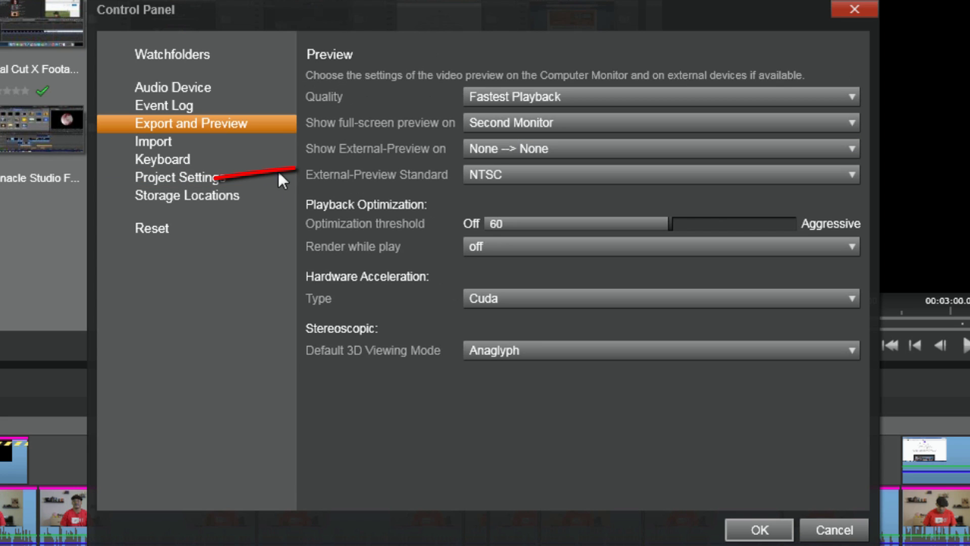
click(550, 180)
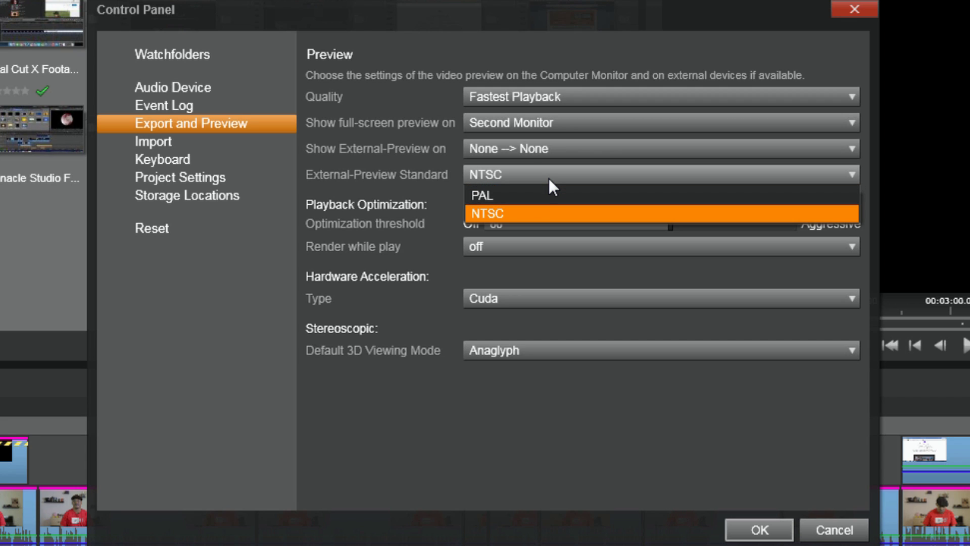
click(524, 213)
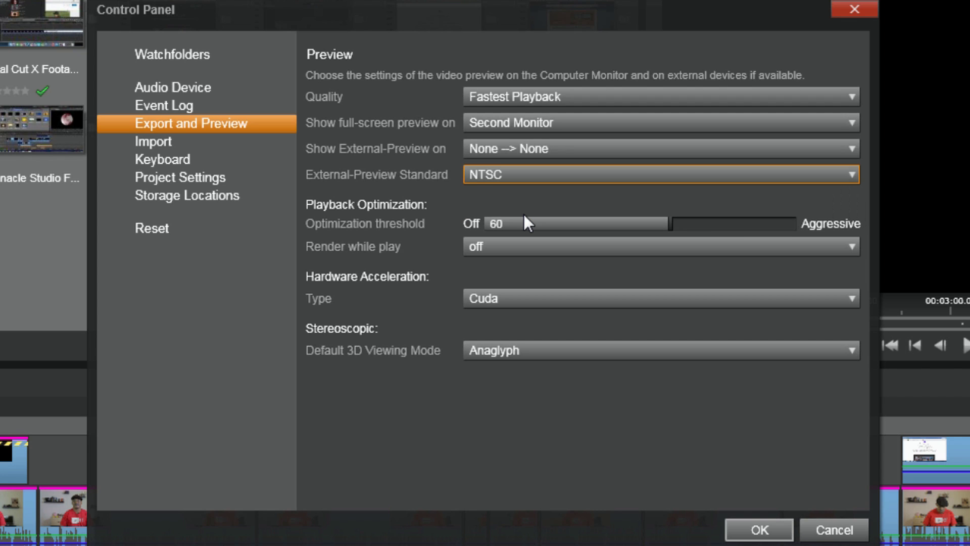
click(190, 179)
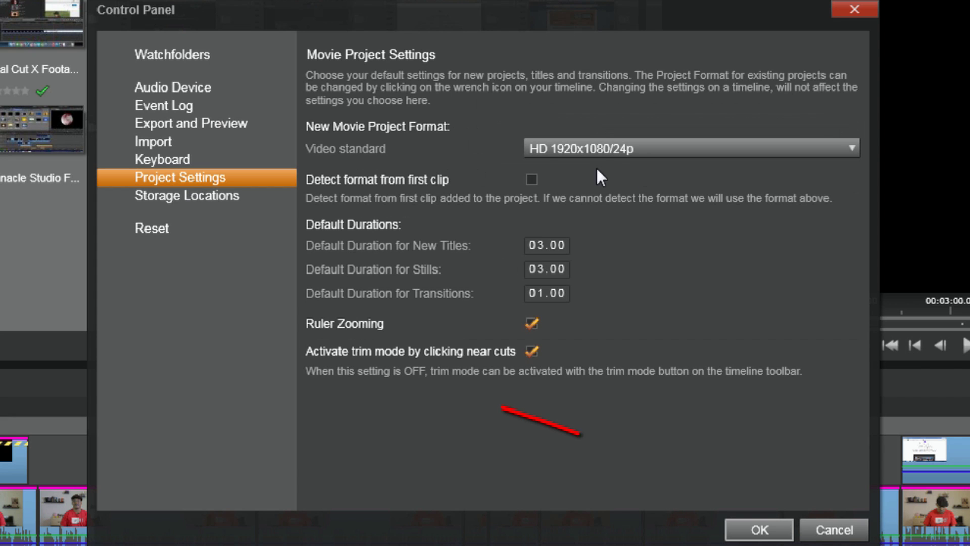
click(742, 527)
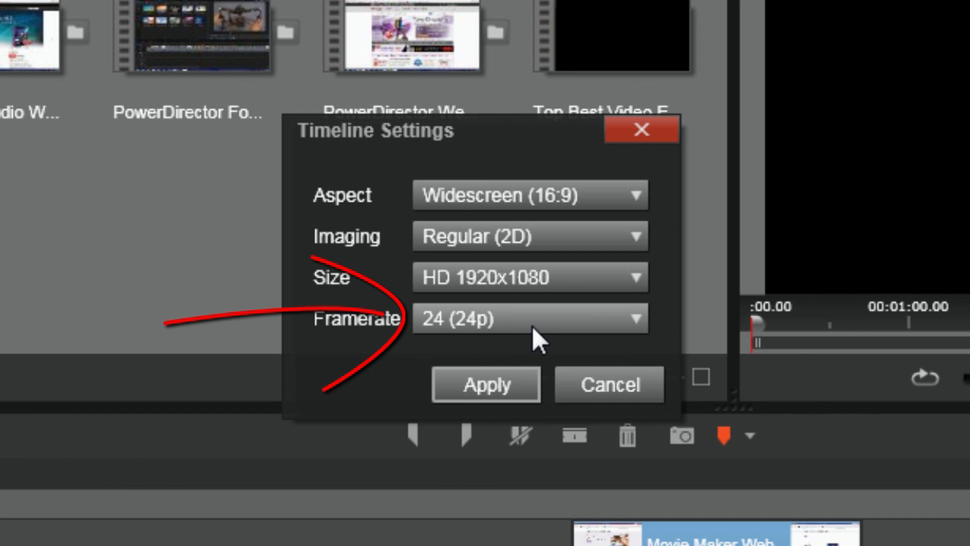
Step: Review the frame rate options in the timeline settings, keep 24 (24p) and apply the settings
click(528, 327)
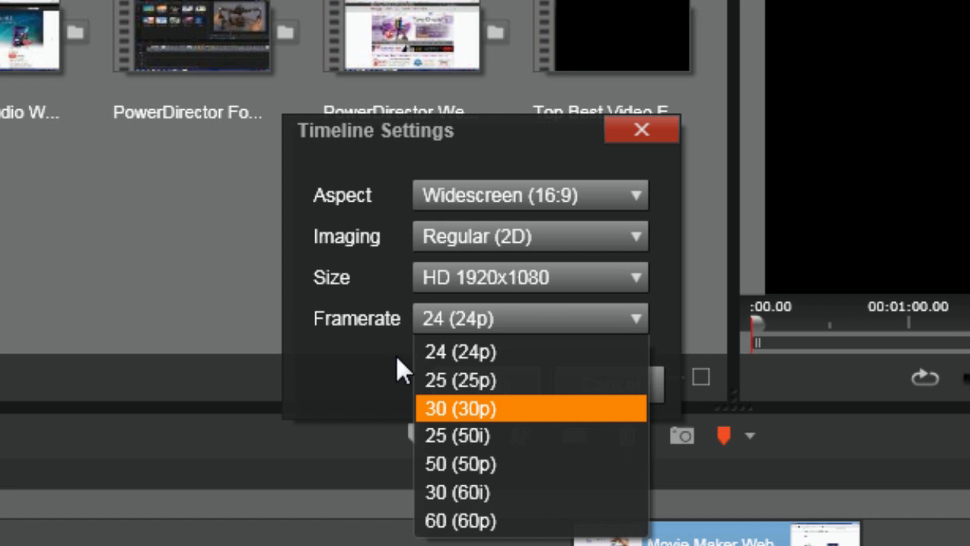
click(308, 338)
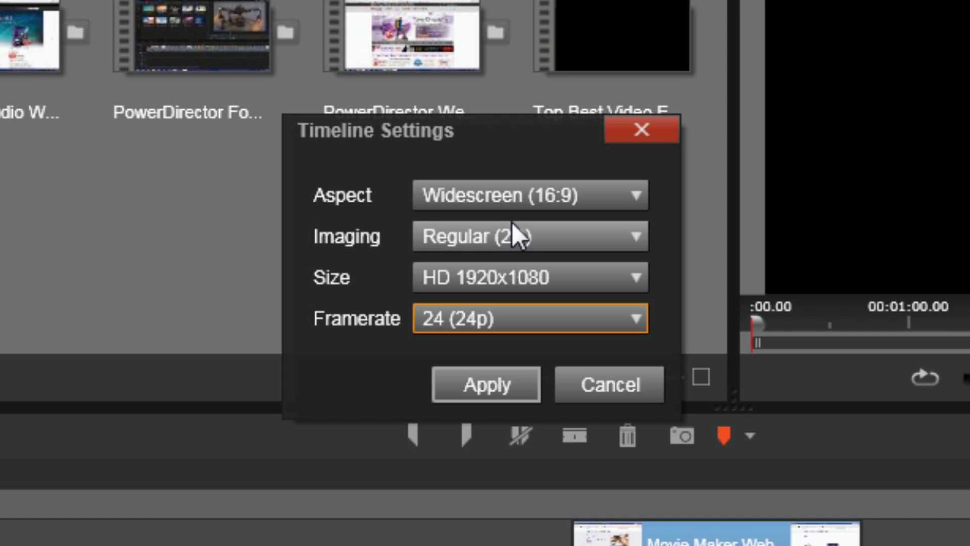
click(477, 376)
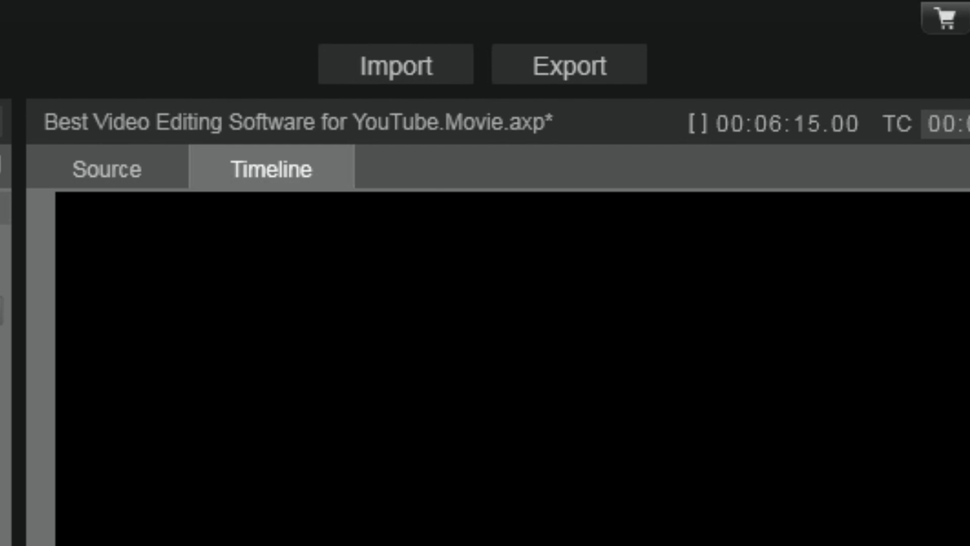
Step: Start exporting the movie project as a file, with type Transport Stream (MTS) and the Custom preset
click(596, 73)
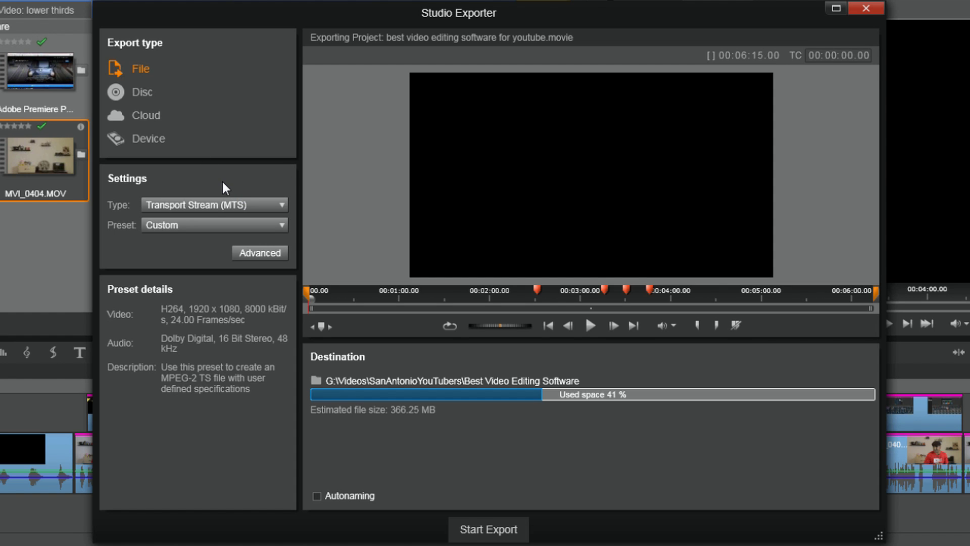
click(257, 204)
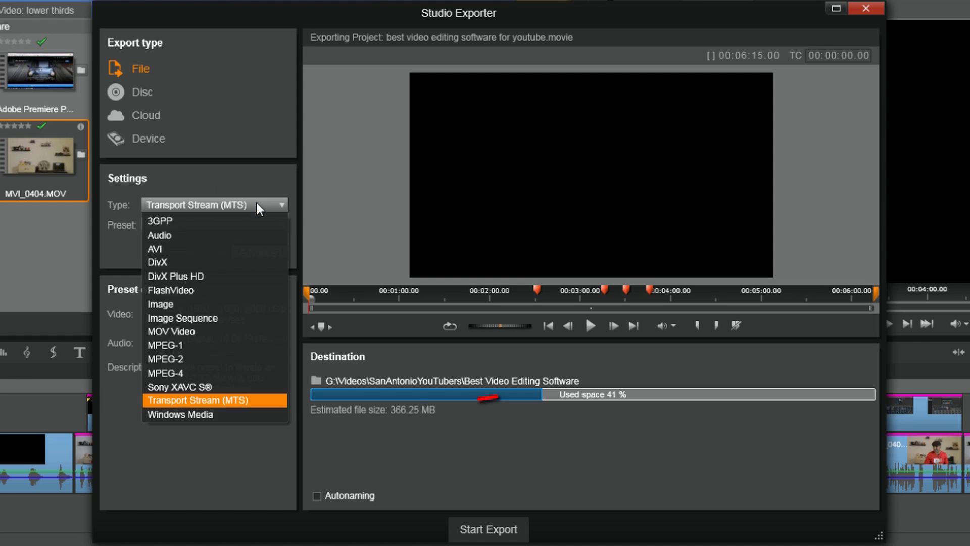
click(210, 399)
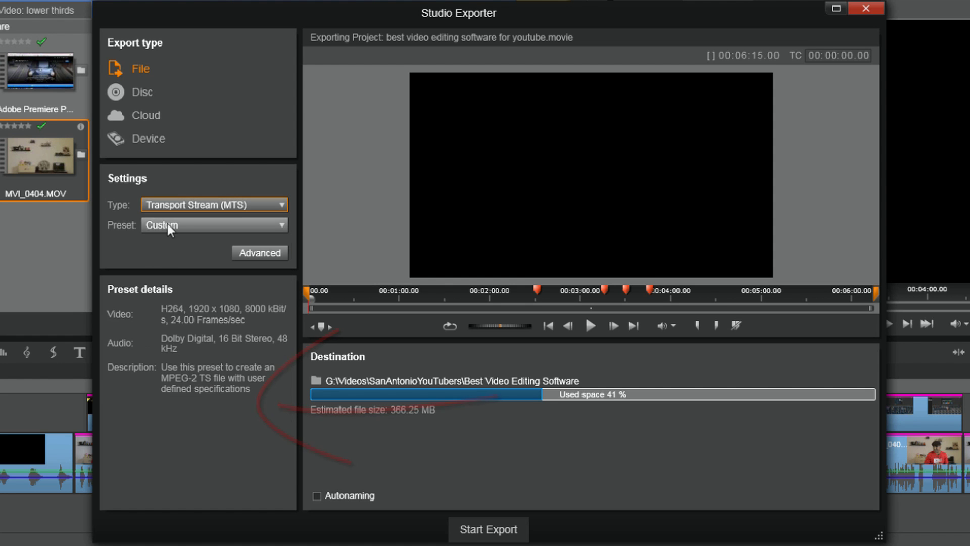
click(255, 224)
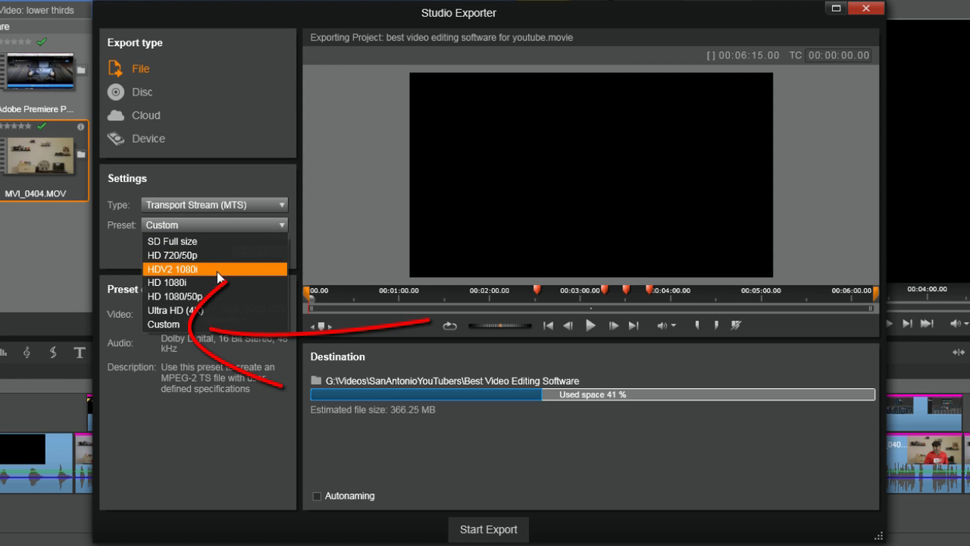
click(213, 323)
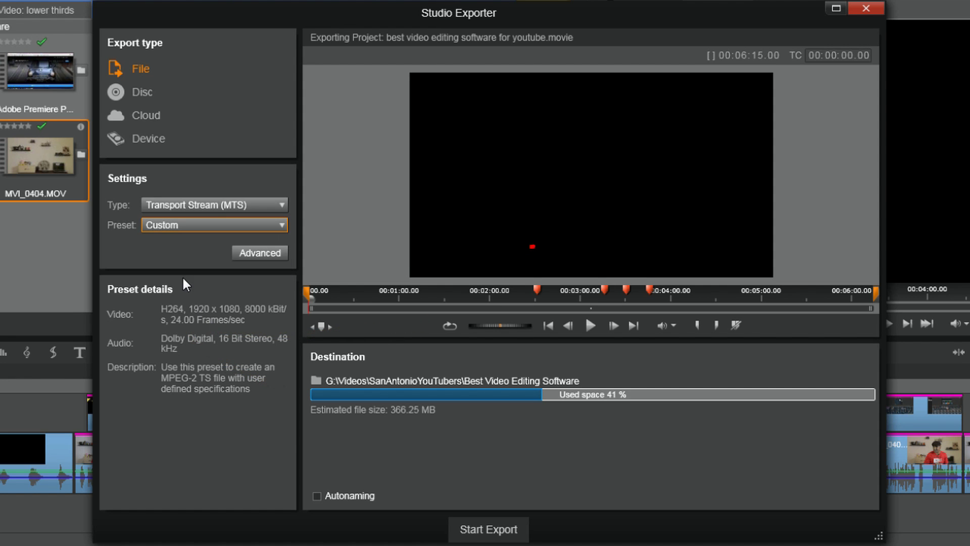
Step: In the advanced export settings, choose size 1920 x 1080, 24 frames per second and Progressive interlacing, and apply them
click(248, 252)
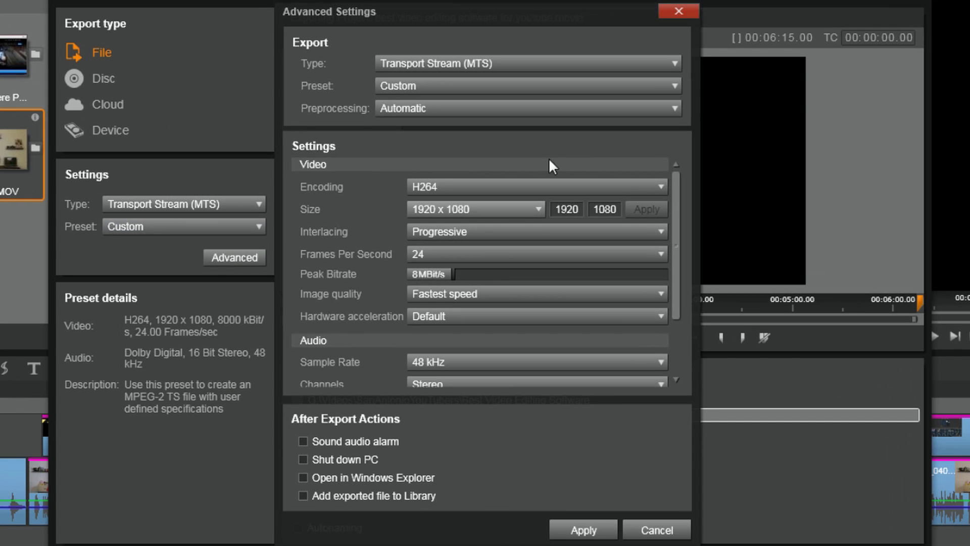
click(536, 204)
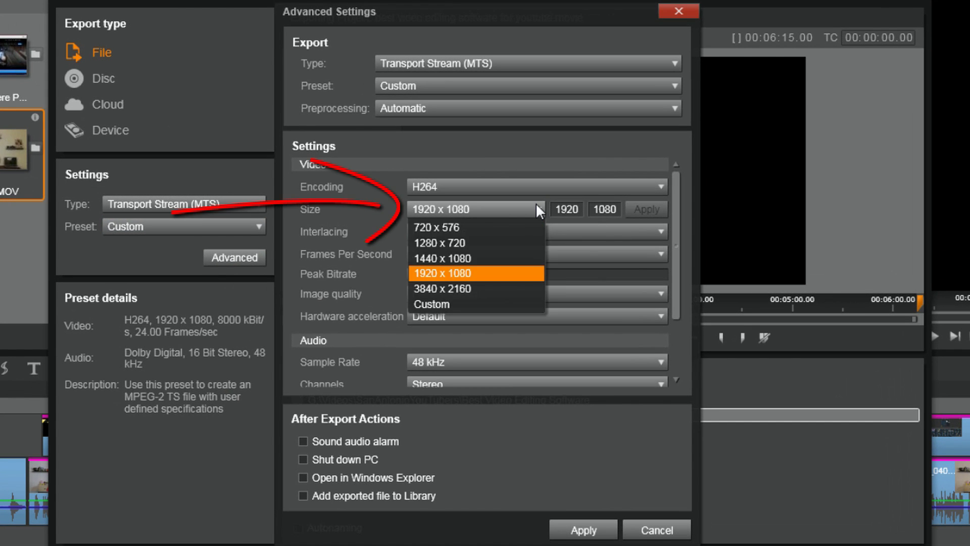
click(480, 273)
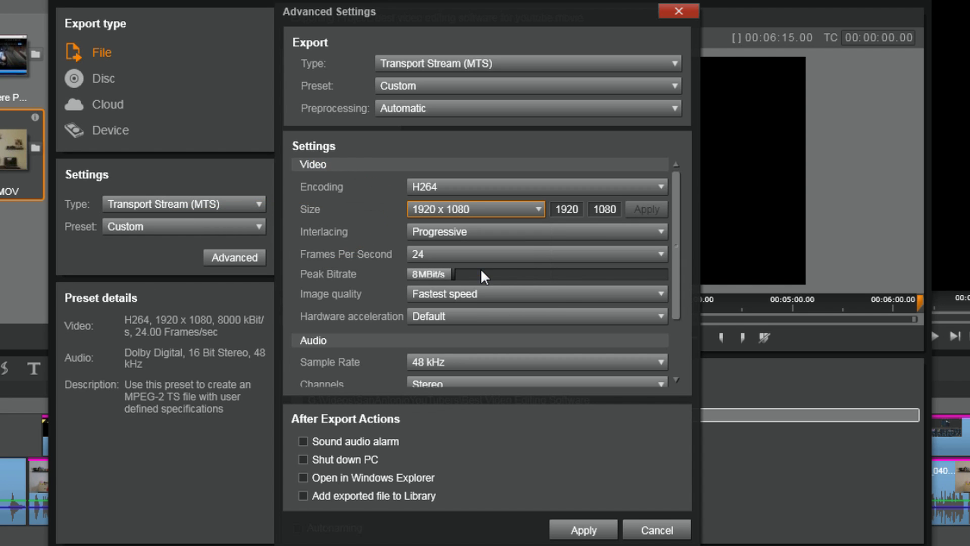
click(534, 253)
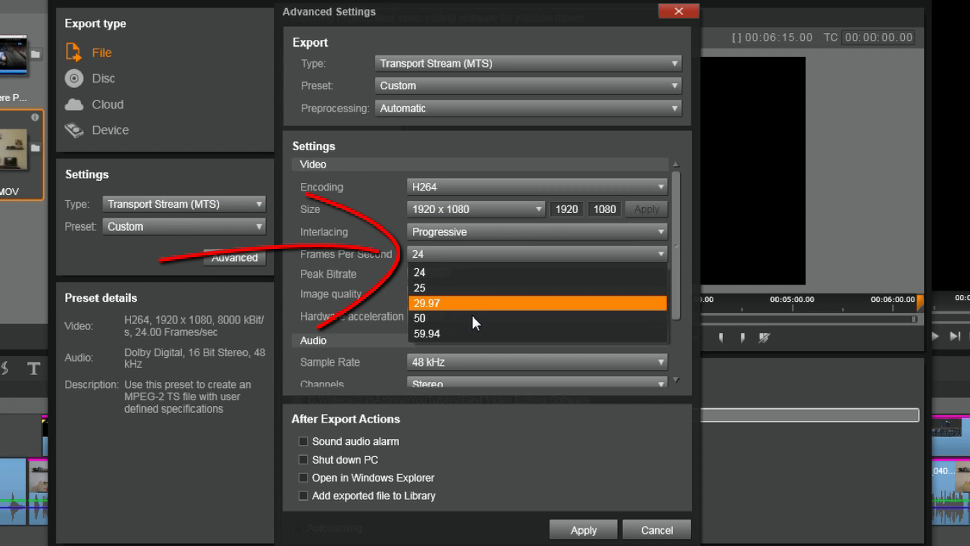
click(472, 272)
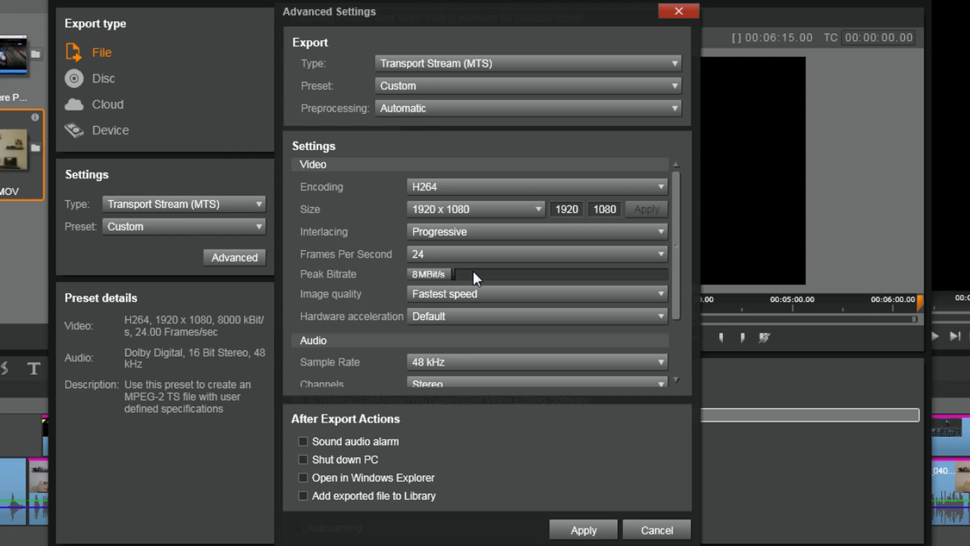
click(513, 224)
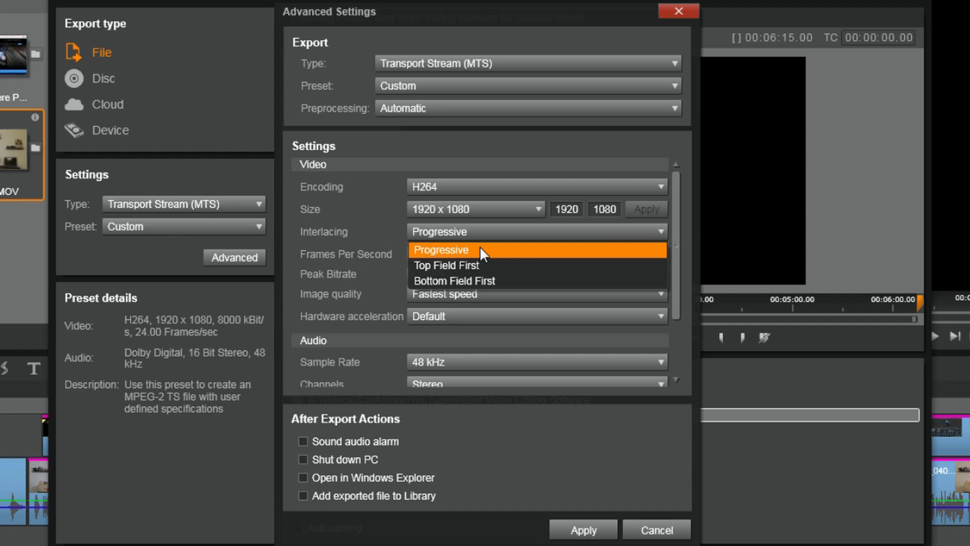
click(480, 247)
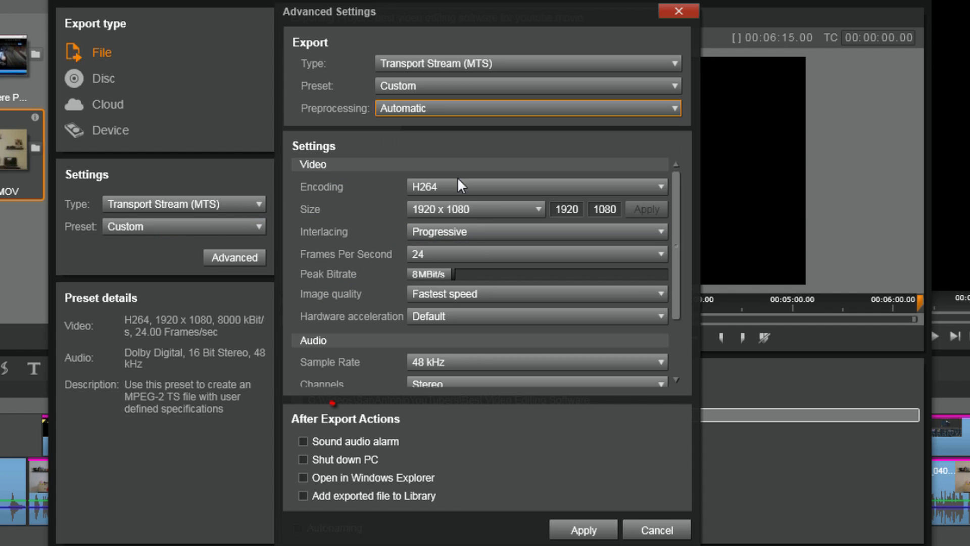
click(582, 529)
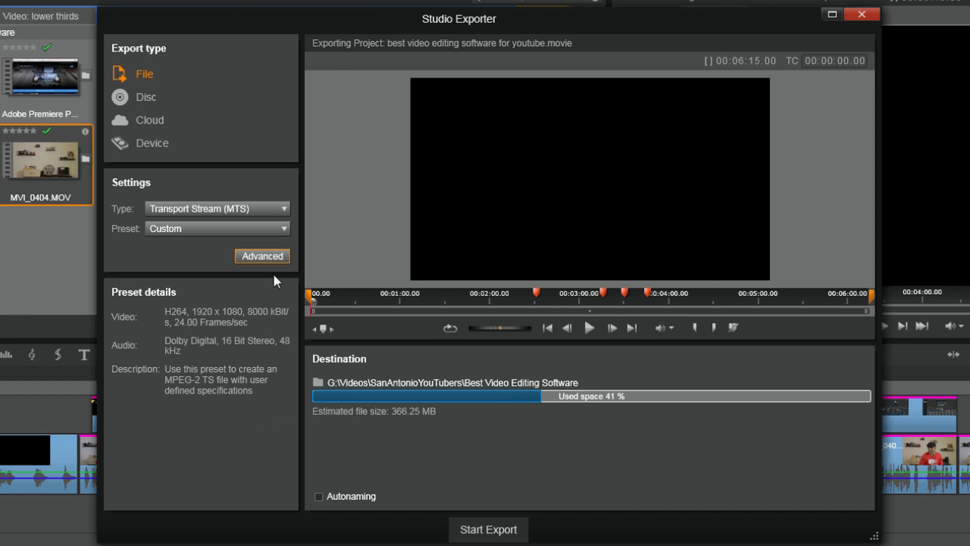
Step: Switch the export type to MPEG-4 with the HD 1080p preset
click(284, 210)
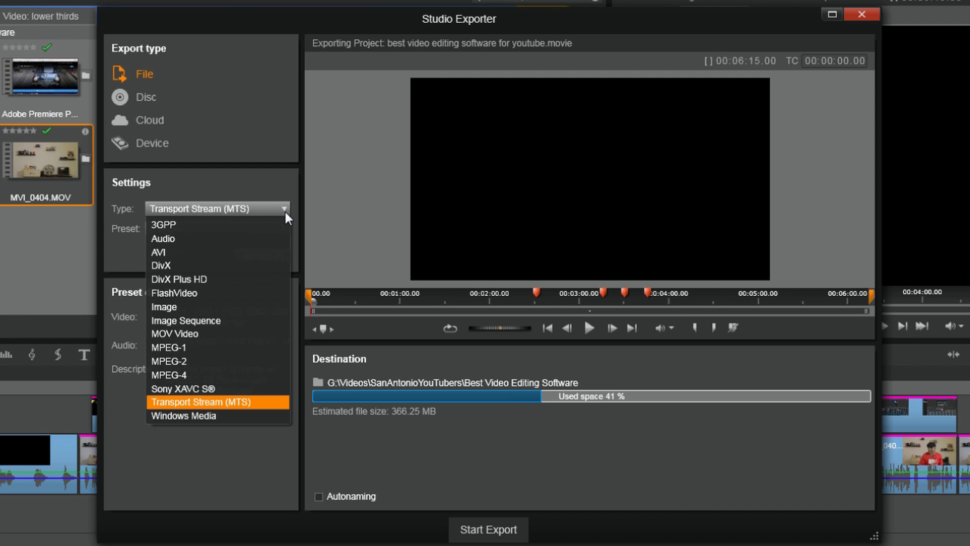
click(230, 373)
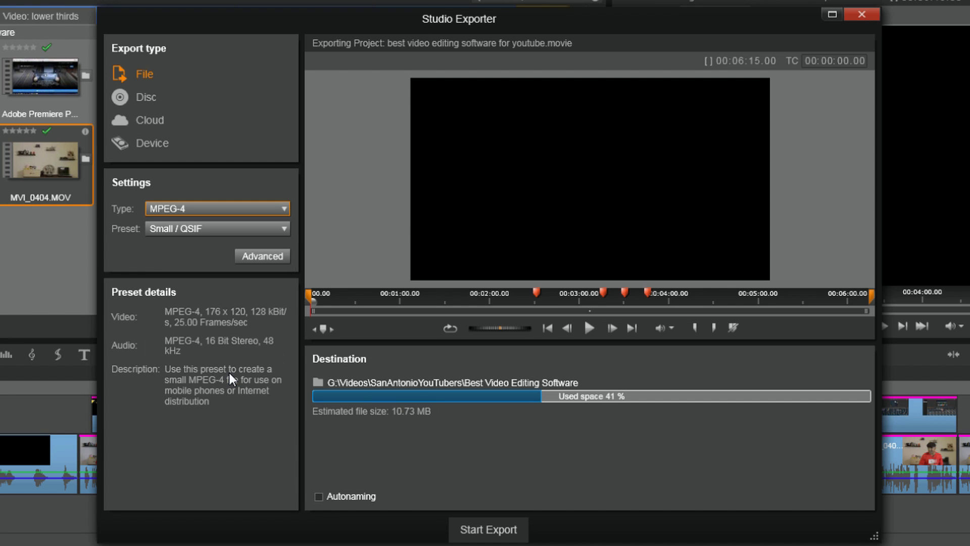
click(277, 229)
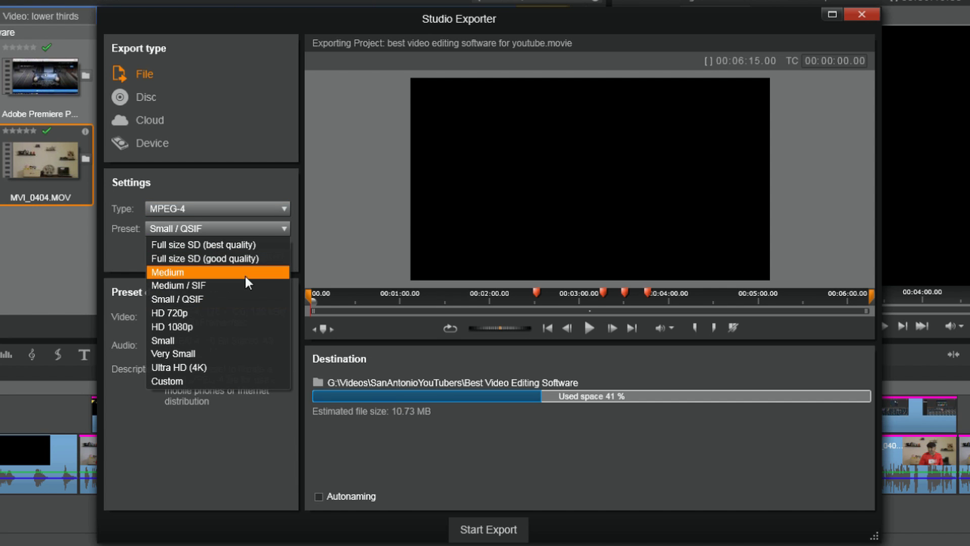
click(222, 328)
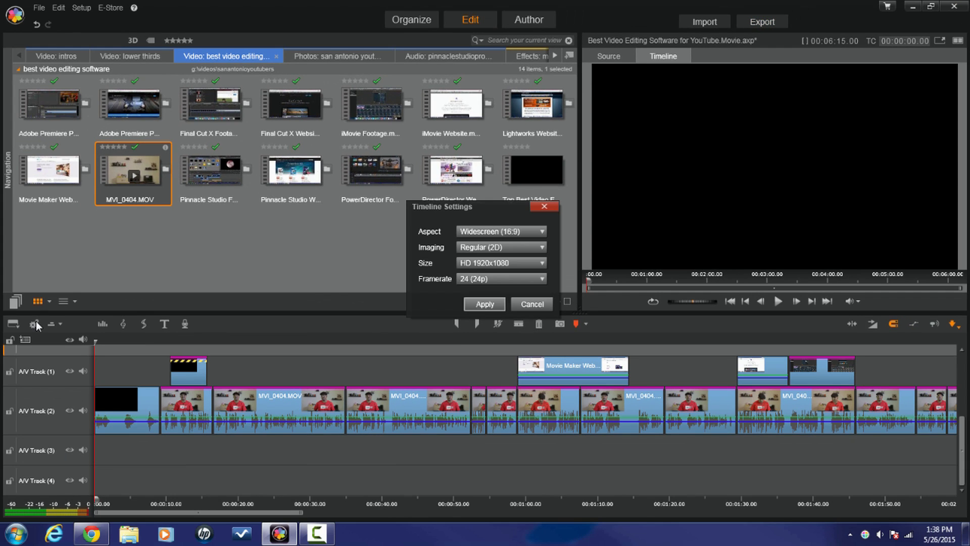
Step: Choose the frame rate in the timeline settings and apply them
click(502, 278)
click(484, 298)
click(485, 304)
Step: Reopen the project's export settings and examine the details of the MPEG-4 preset
click(763, 22)
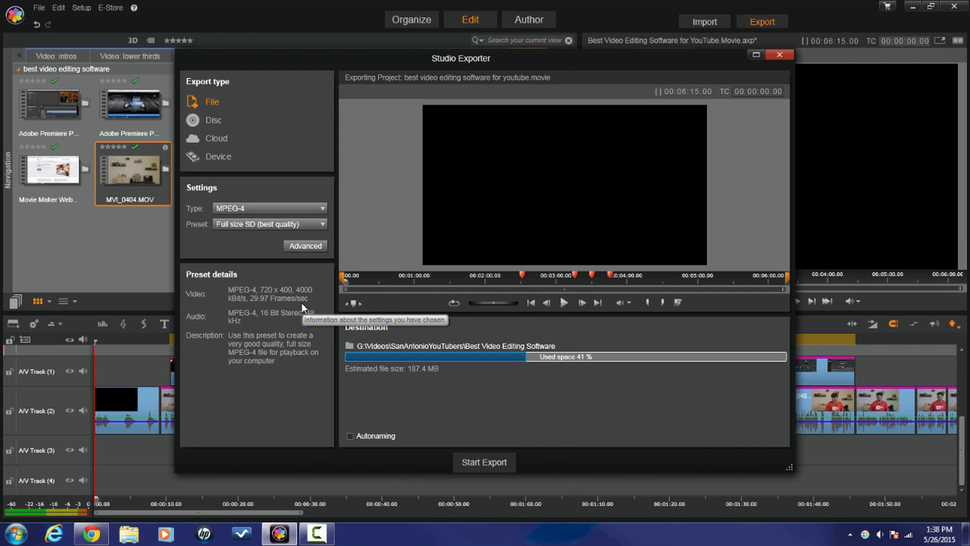
click(323, 225)
click(254, 301)
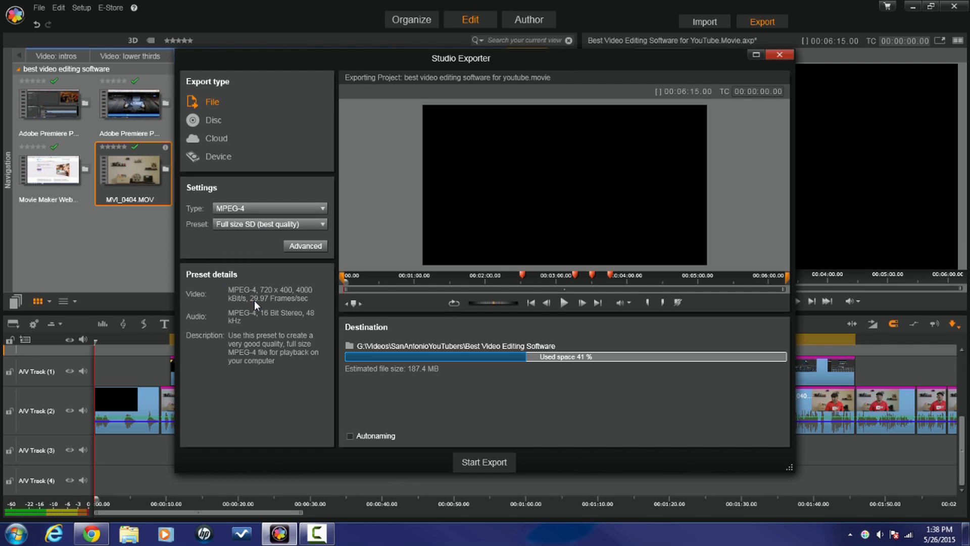